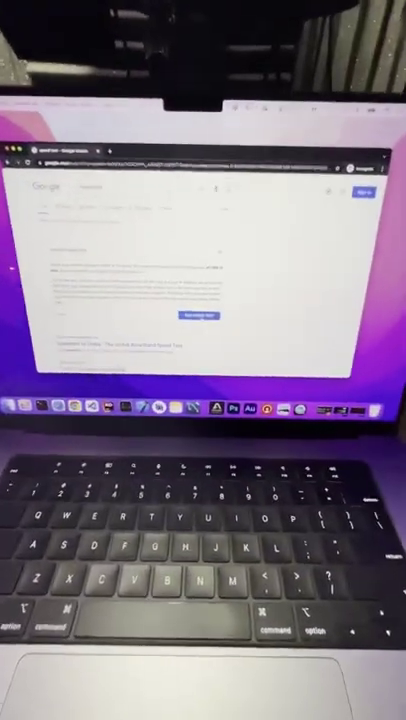
Step: Start Google's built-in speed test on the current Wi-Fi connection
left_click(191, 320)
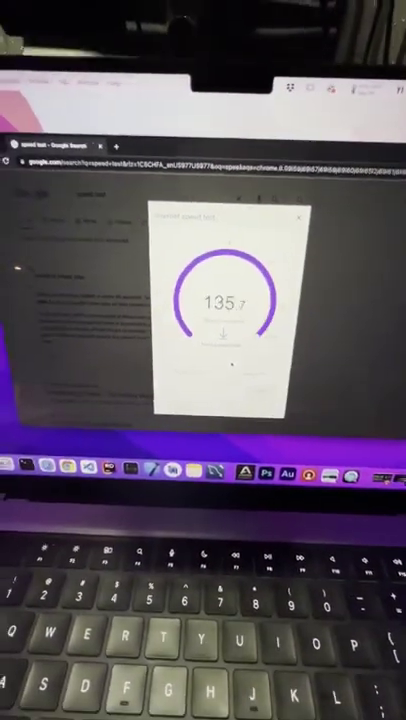